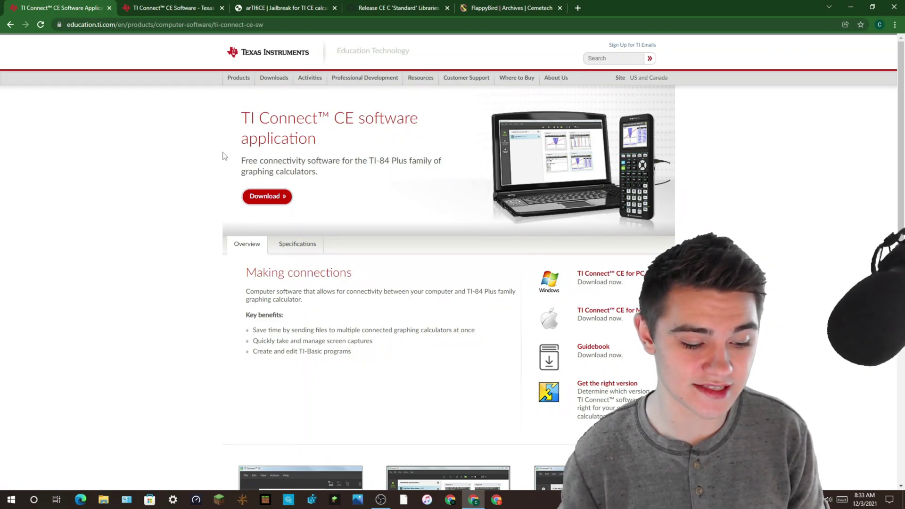
- Review the TI Connect CE downloads list, then move to the arTIfiCE jailbreak page
{"action": "left_click", "coordinate": [154, 6]}
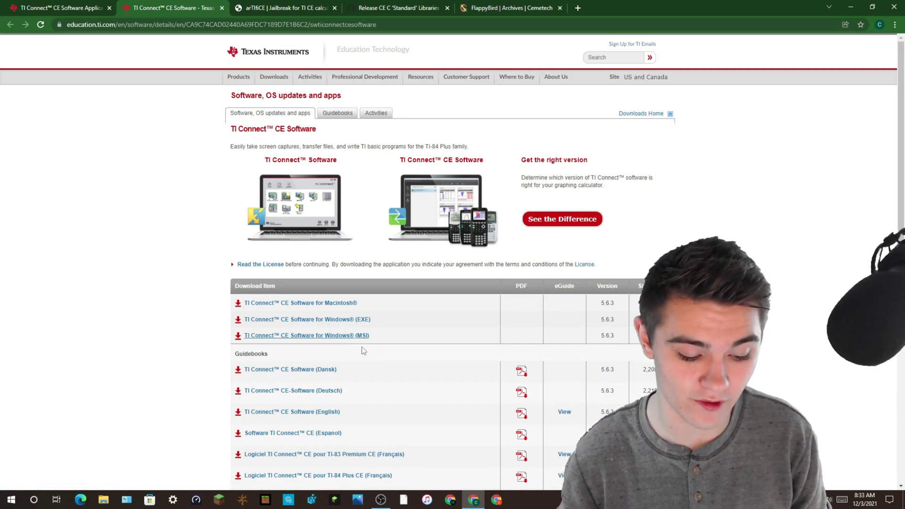
{"action": "left_click", "coordinate": [261, 7]}
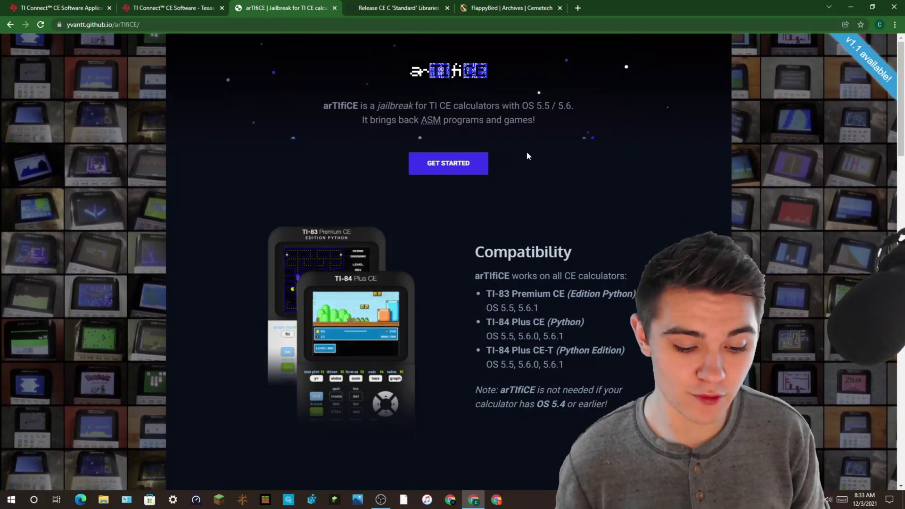
- Check arTIfiCE's two required downloads, then go to the CE C Standard Libraries v9.2.2 release
{"action": "scroll", "coordinate": [527, 151], "scroll_direction": "down", "scroll_amount": 5}
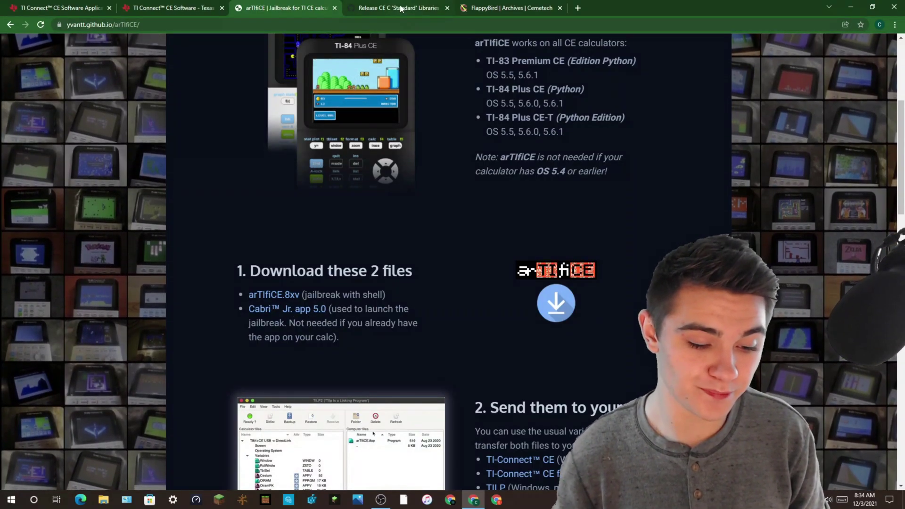
{"action": "left_click", "coordinate": [400, 8]}
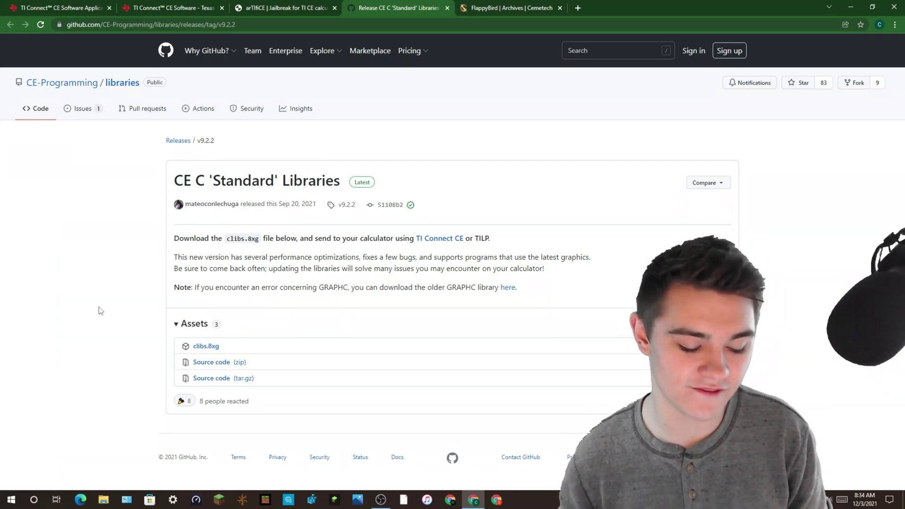
- Download clibs.8xg from GitHub and FlappyBird.zip from Cemetech's FlappyBird page
{"action": "left_click", "coordinate": [205, 347]}
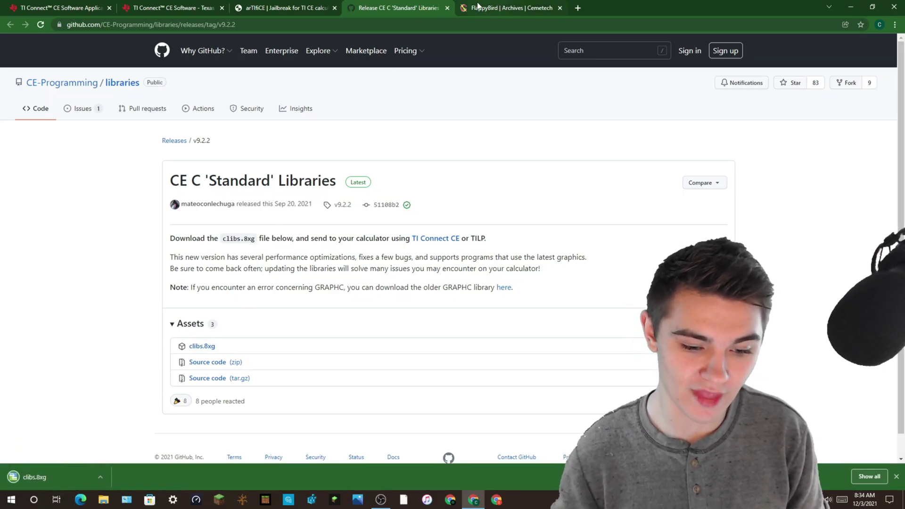
{"action": "left_click", "coordinate": [498, 8]}
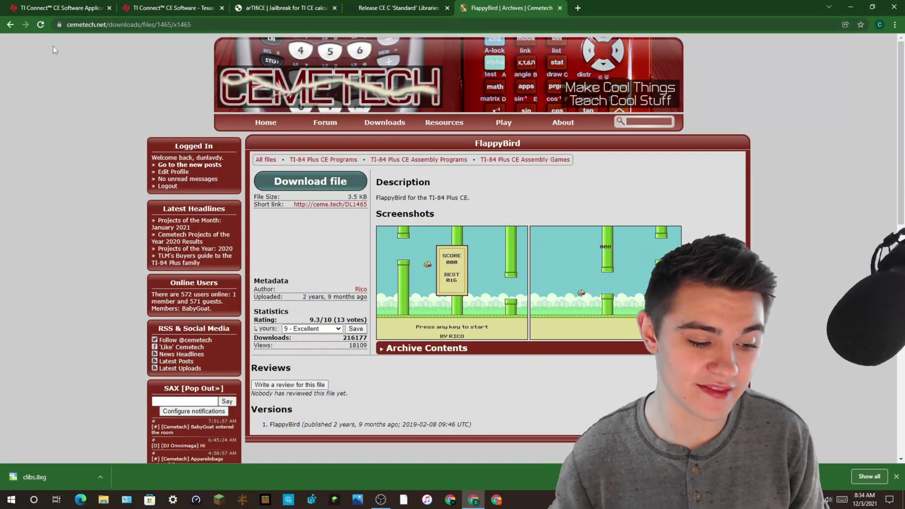
{"action": "left_click", "coordinate": [316, 184]}
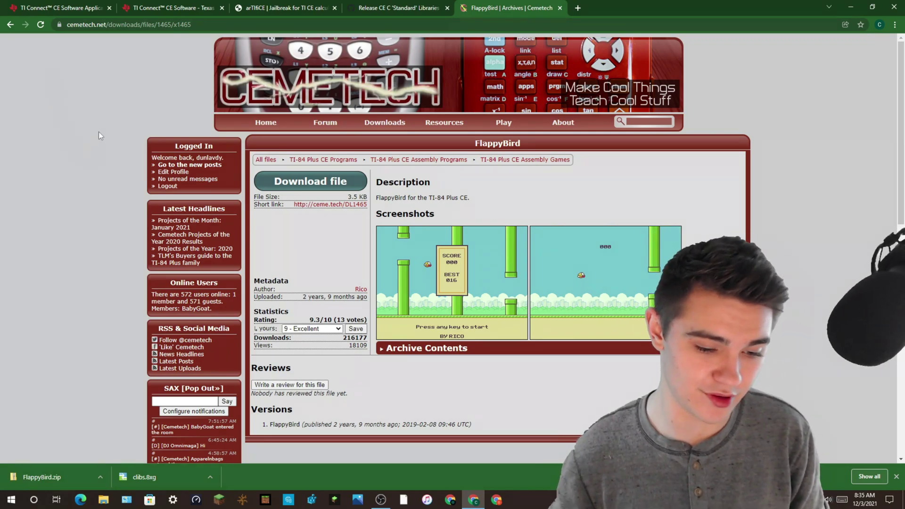
- Copy FLAPPYB.8xp out of FlappyBird.zip onto the Desktop
{"action": "left_click", "coordinate": [49, 474]}
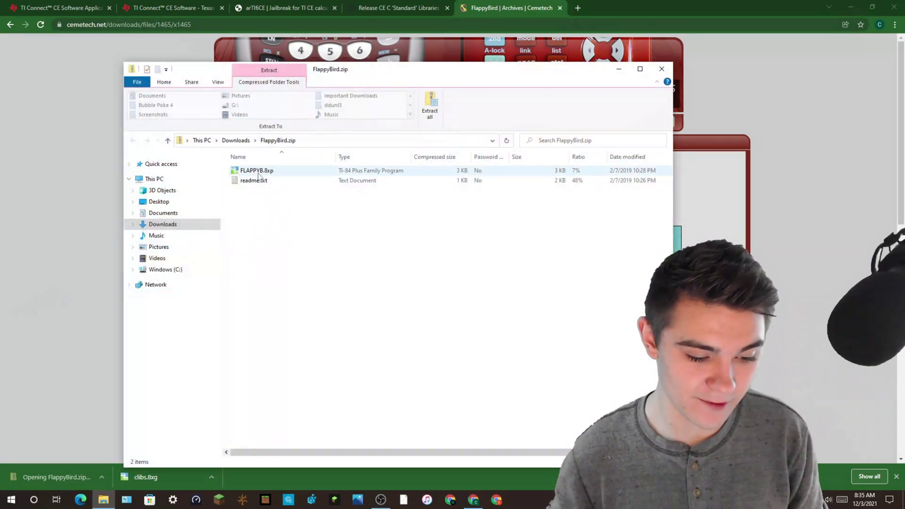
{"action": "left_click", "coordinate": [257, 172]}
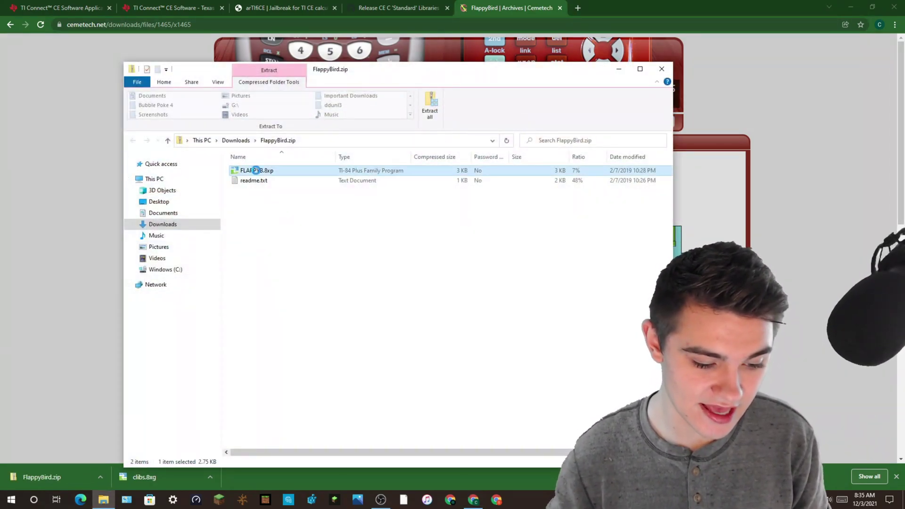
{"action": "left_click_drag", "start_coordinate": [261, 172], "coordinate": [179, 201]}
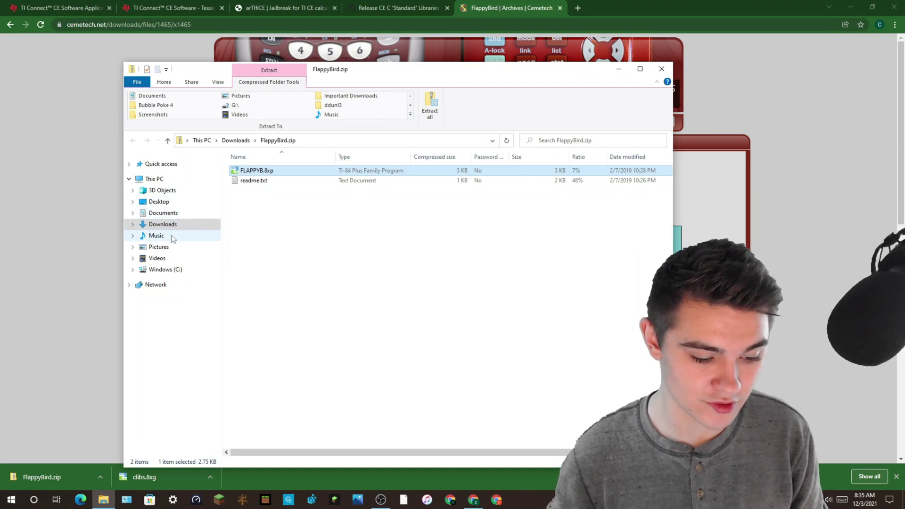
- Move clibs.8xg from Downloads to the Desktop and return to the arTIfiCE page
{"action": "left_click", "coordinate": [236, 140]}
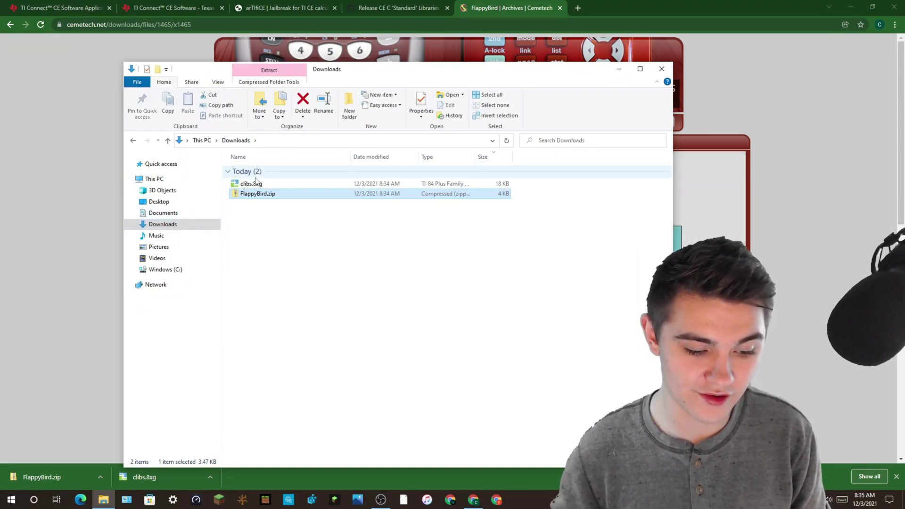
{"action": "left_click", "coordinate": [251, 184]}
{"action": "left_click_drag", "start_coordinate": [264, 184], "coordinate": [178, 203]}
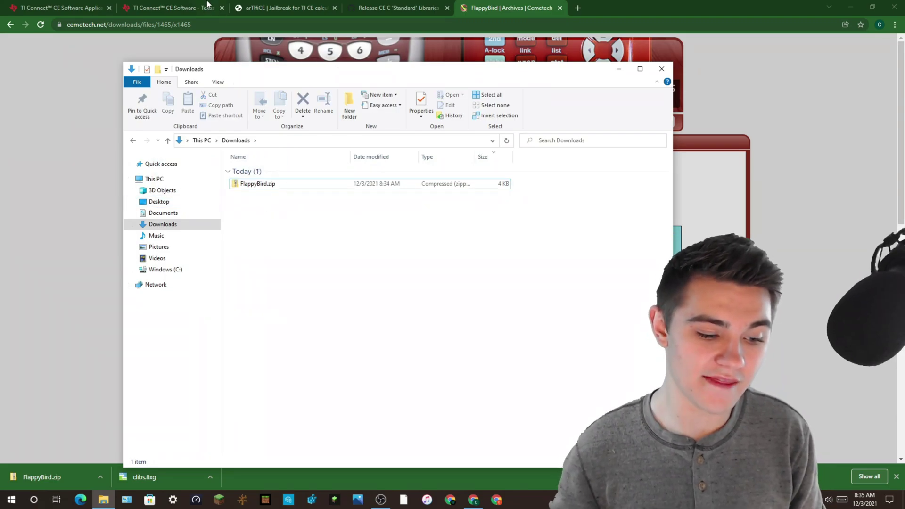
{"action": "left_click", "coordinate": [619, 69]}
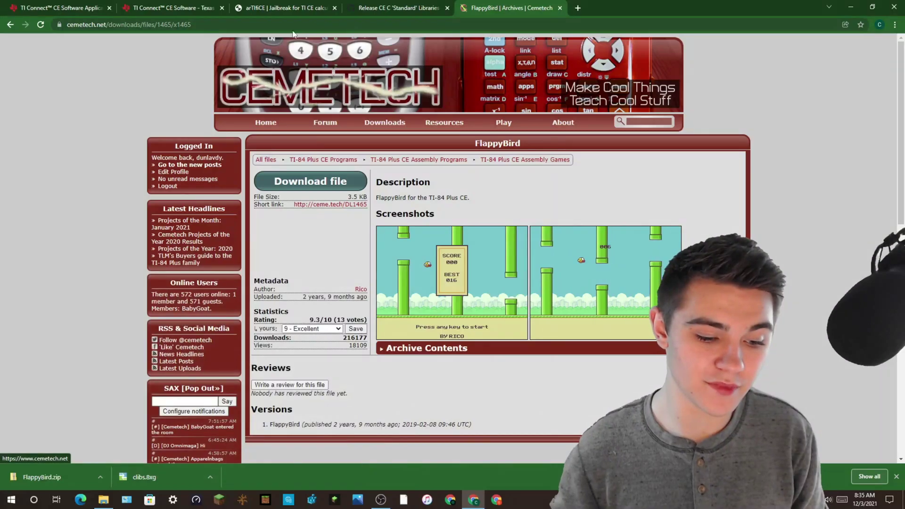
{"action": "left_click", "coordinate": [288, 8]}
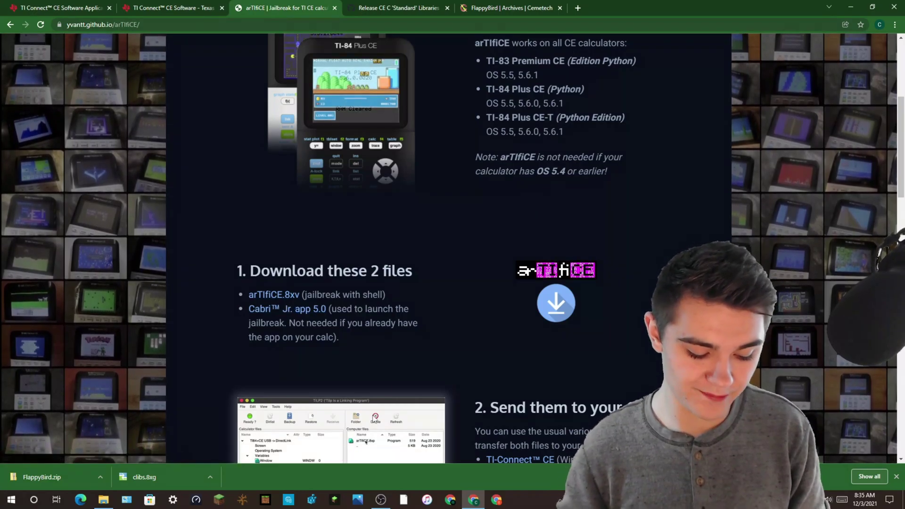
- On the desktop, place FLAPPYB.8xp below clibs.8xg and launch TI Connect CE
{"action": "key", "text": "super+d"}
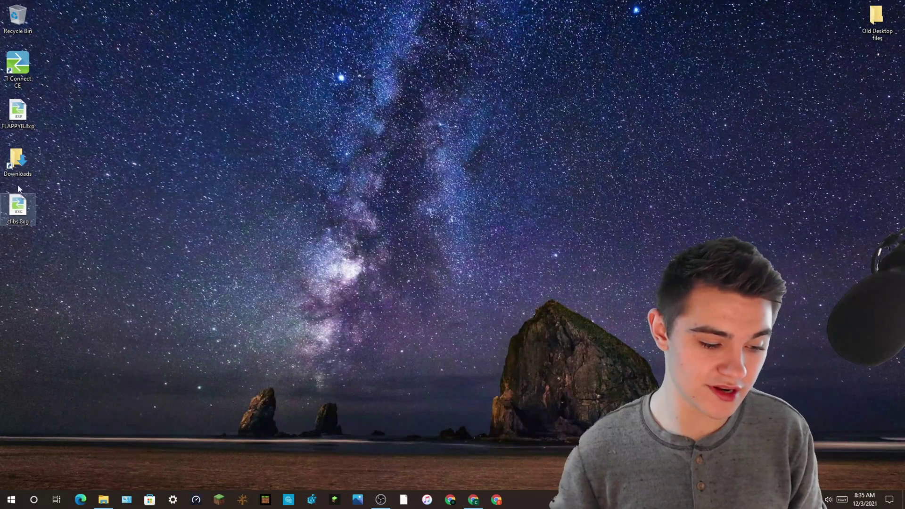
{"action": "left_click_drag", "start_coordinate": [18, 113], "coordinate": [36, 258]}
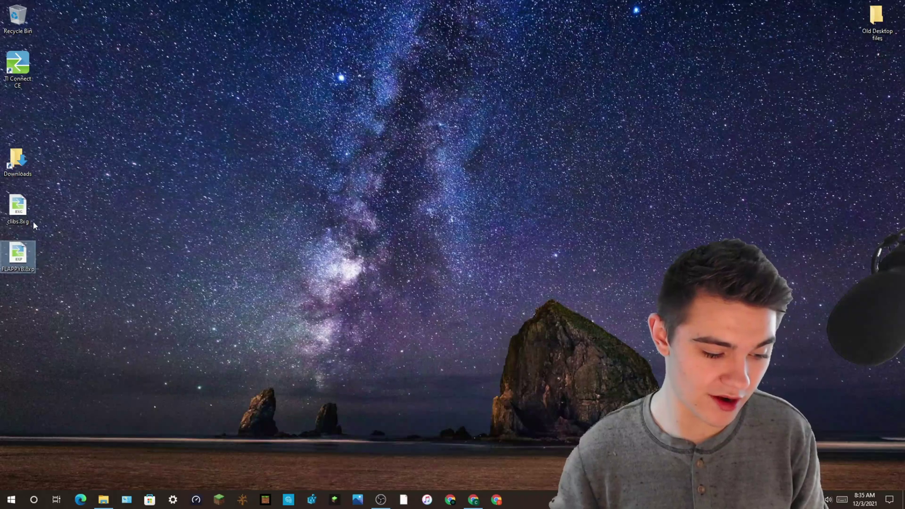
{"action": "left_click", "coordinate": [51, 203]}
{"action": "double_click", "coordinate": [18, 66]}
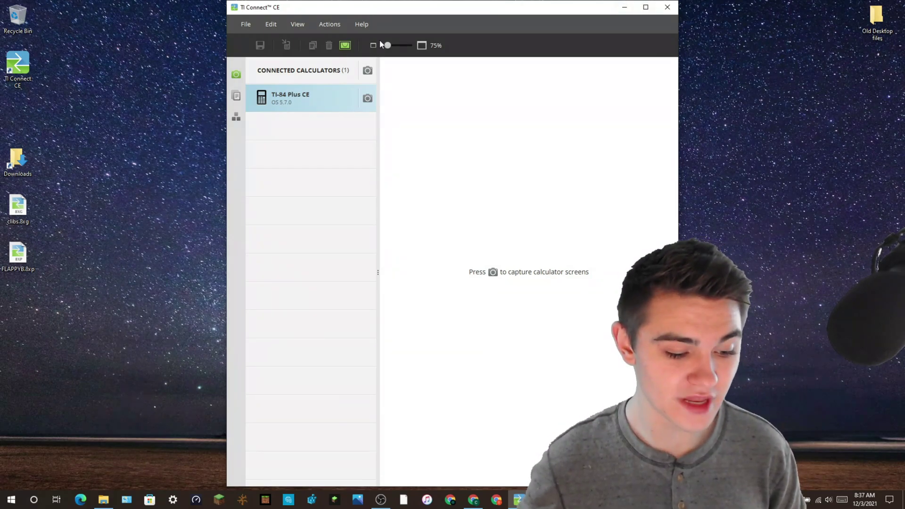
- Send clibs.8xg and FLAPPYB.8xp from the Desktop to the connected TI-84 Plus CE
{"action": "left_click", "coordinate": [236, 97]}
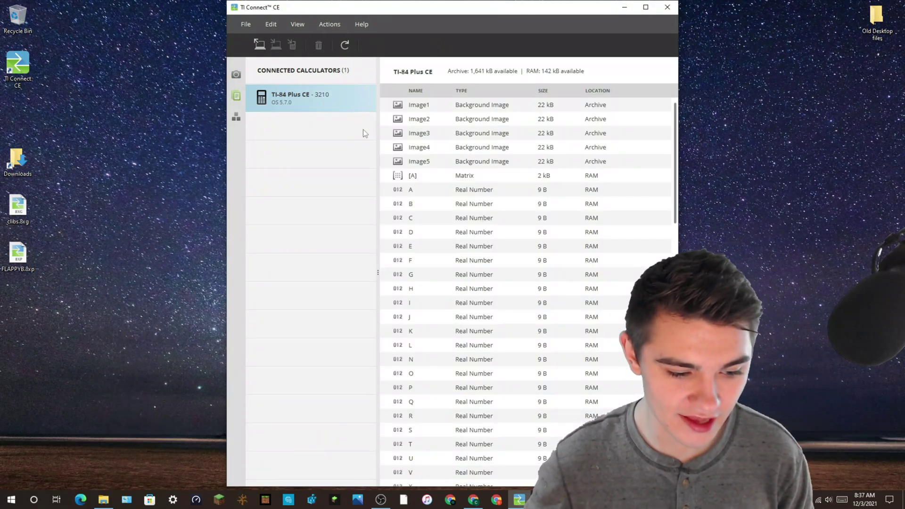
{"action": "left_click", "coordinate": [259, 46]}
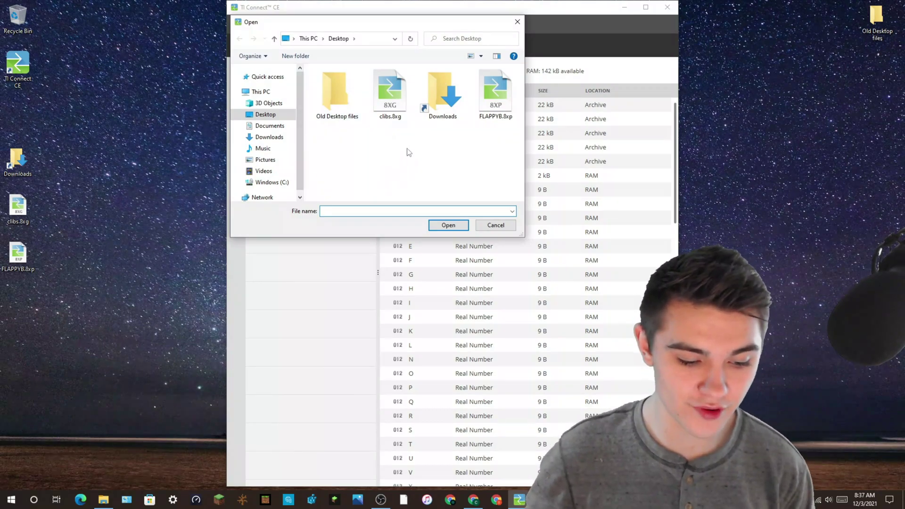
{"action": "left_click", "coordinate": [390, 91]}
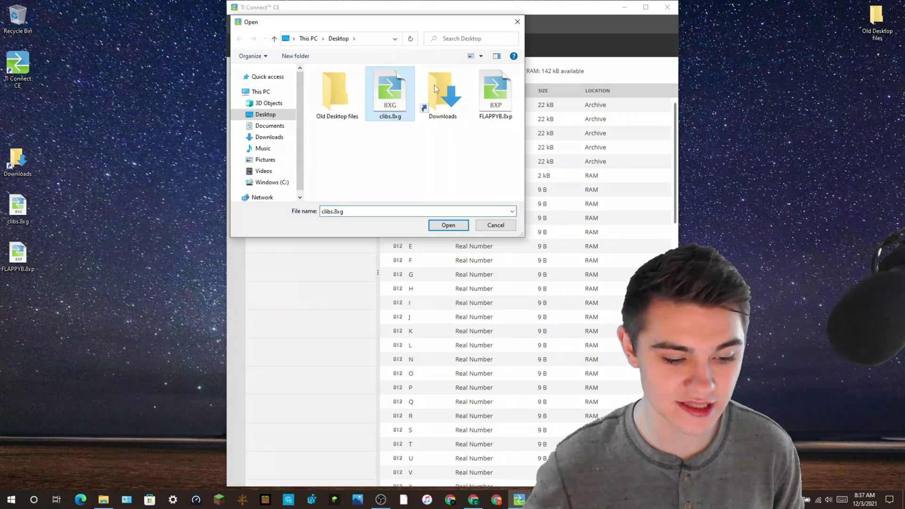
{"action": "left_click", "coordinate": [490, 92], "text": "ctrl"}
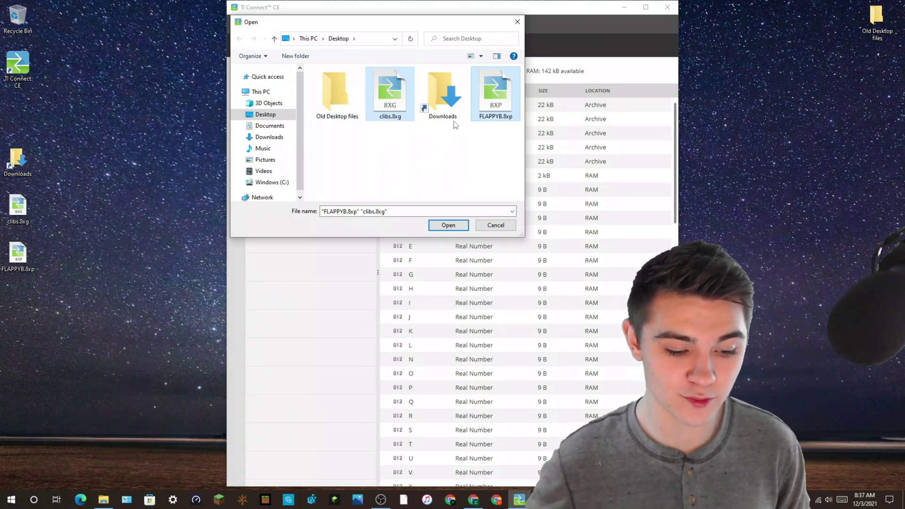
{"action": "left_click", "coordinate": [448, 225]}
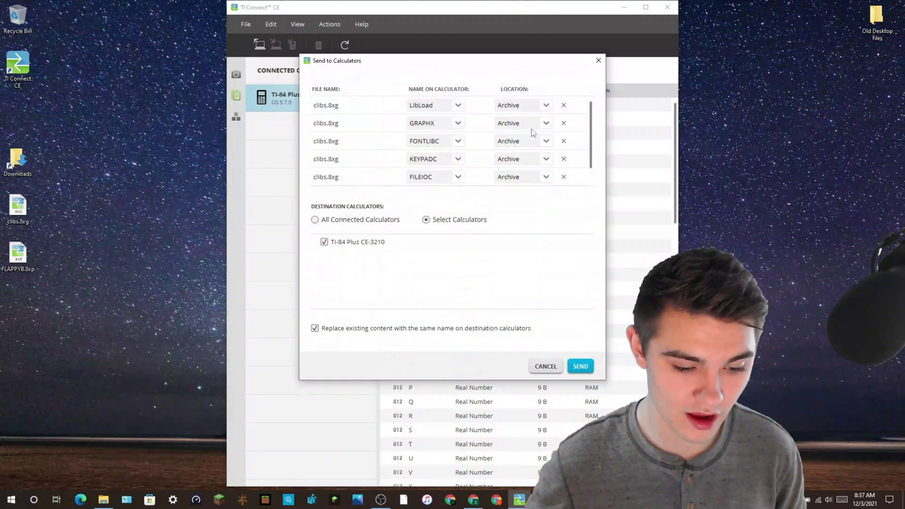
{"action": "scroll", "coordinate": [531, 155], "scroll_direction": "down", "scroll_amount": 1}
{"action": "scroll", "coordinate": [532, 156], "scroll_direction": "up", "scroll_amount": 1}
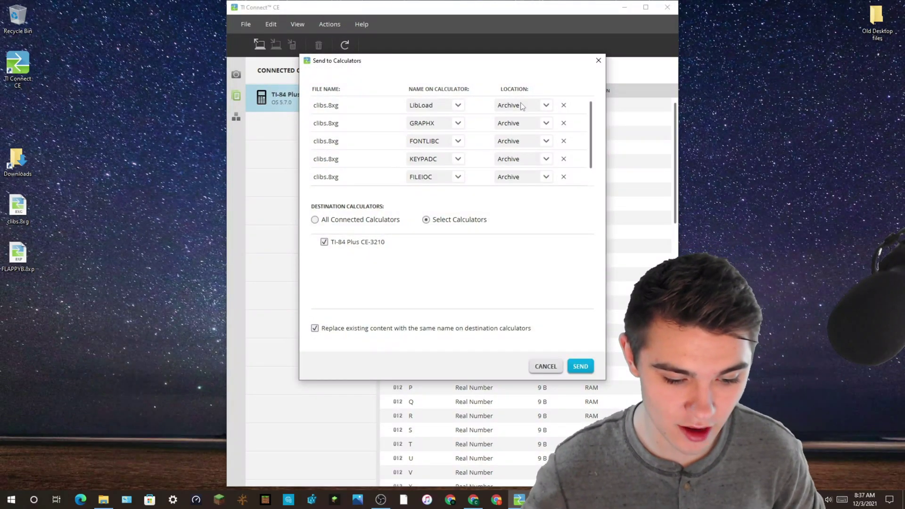
{"action": "scroll", "coordinate": [528, 158], "scroll_direction": "down", "scroll_amount": 1}
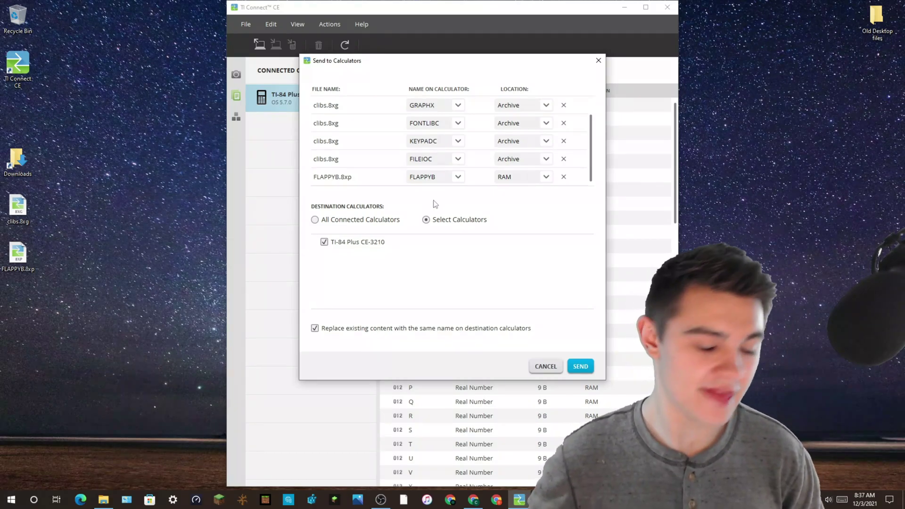
{"action": "left_click", "coordinate": [580, 366]}
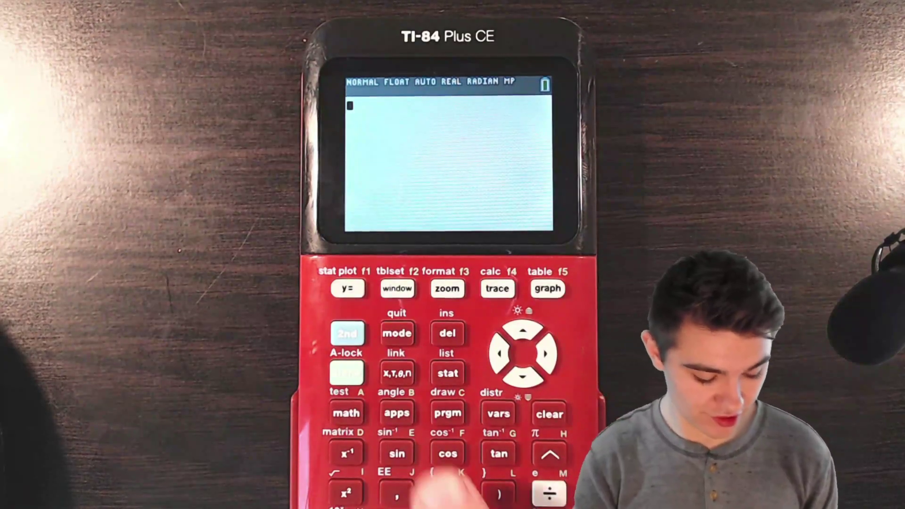
- Open the ARTIFICE figure in Cabri Jr to start arTIfiCE Shell 1.1
{"action": "left_click", "coordinate": [396, 412]}
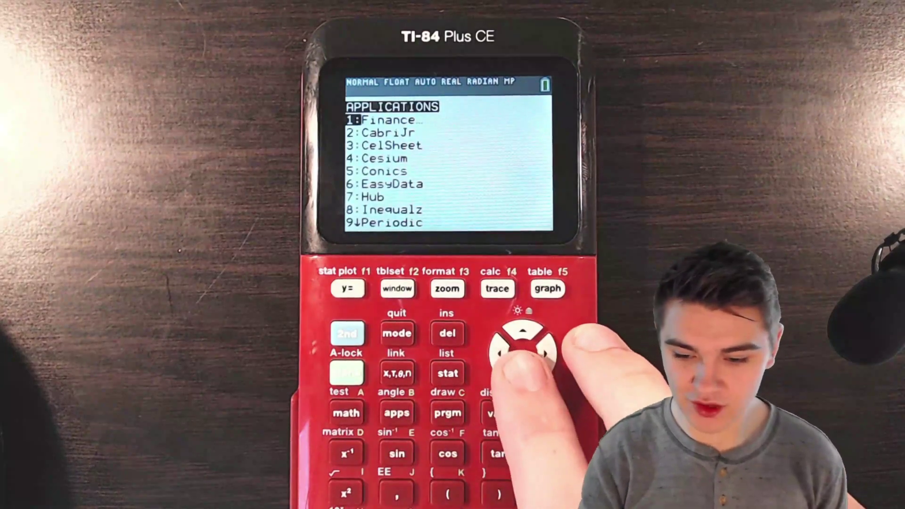
{"action": "left_click", "coordinate": [524, 373]}
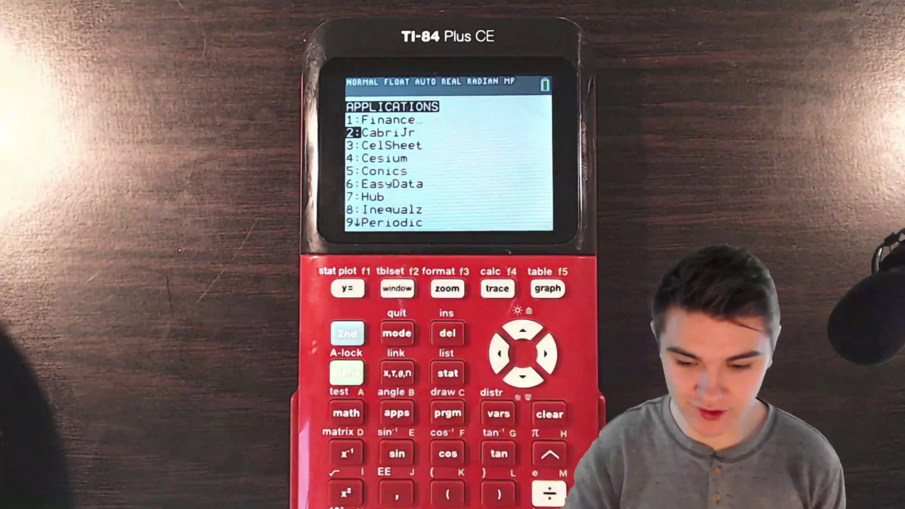
{"action": "key", "text": "Return"}
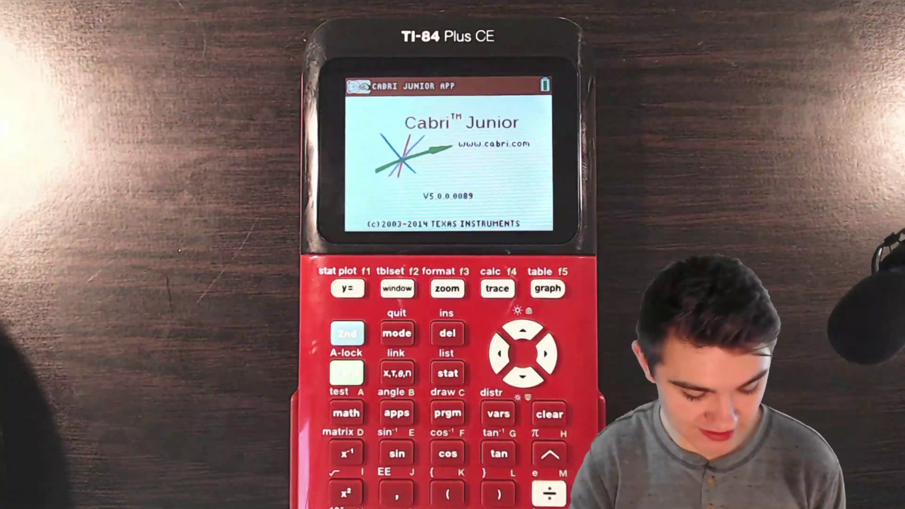
{"action": "left_click", "coordinate": [347, 288]}
{"action": "left_click", "coordinate": [522, 375]}
{"action": "left_click", "coordinate": [522, 375]}
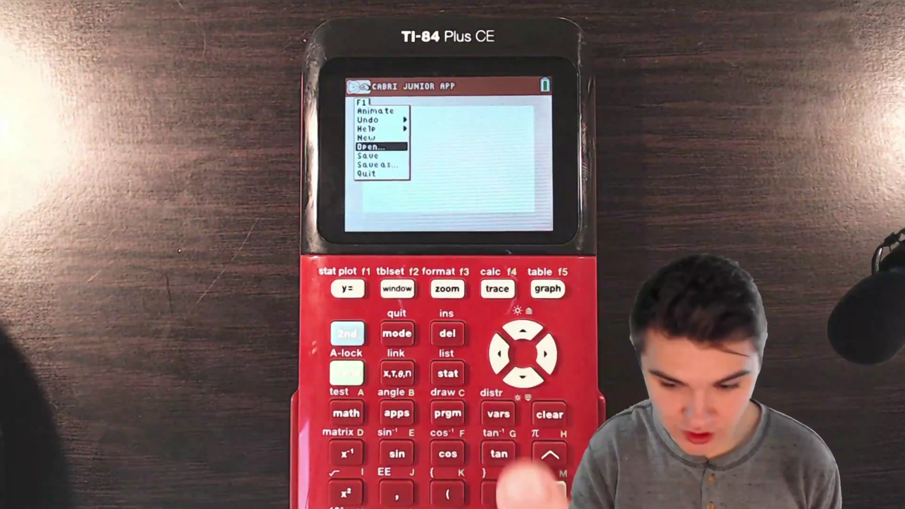
{"action": "key", "text": "Return"}
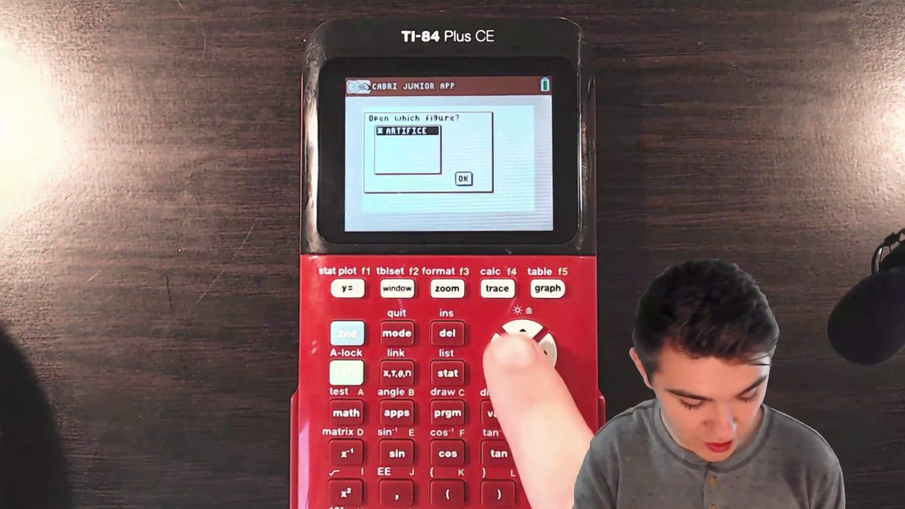
{"action": "key", "text": "Return"}
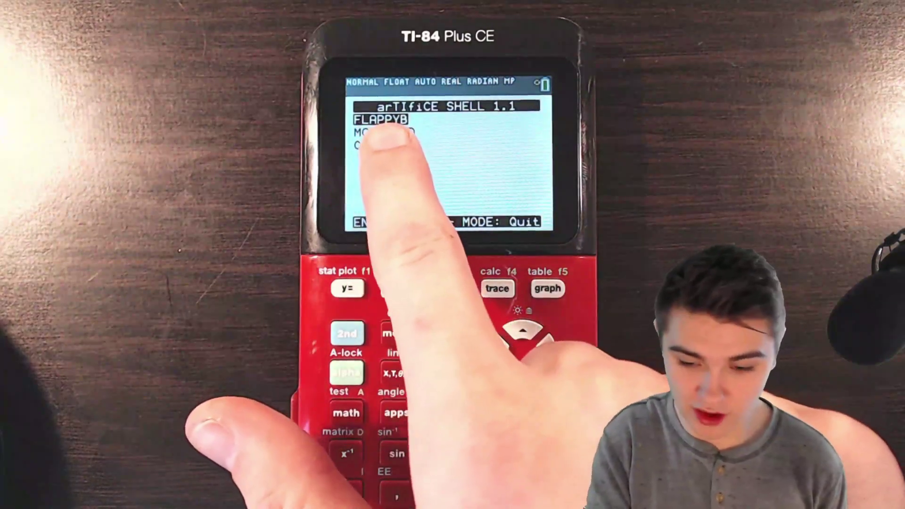
- Run FLAPPYB from the arTIfiCE shell and flap through the pipes using 2nd
{"action": "key", "text": "Return"}
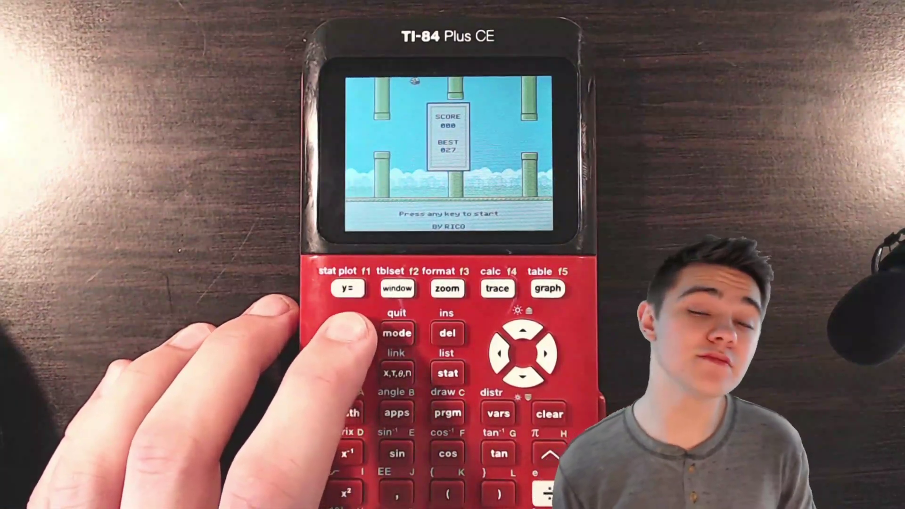
{"action": "key", "text": "2nd"}
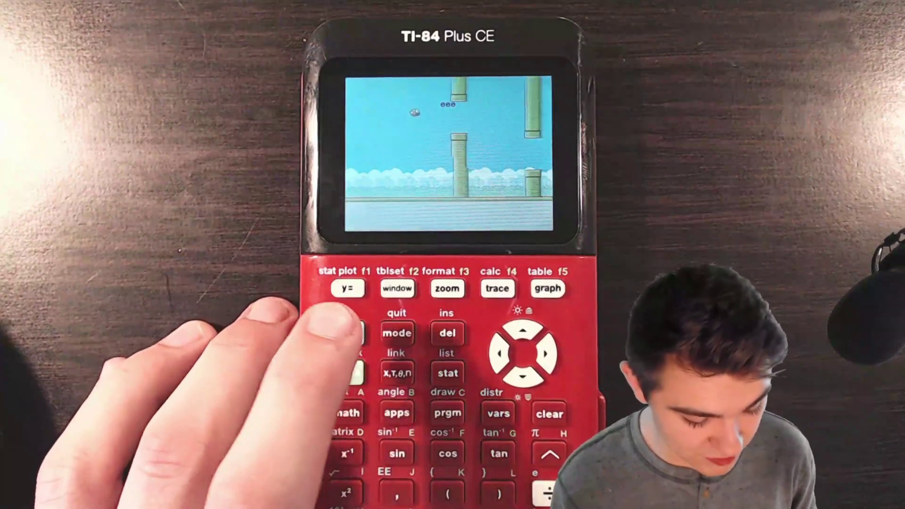
{"action": "key", "text": "2nd"}
{"action": "key", "text": "2nd"}
{"action": "key", "text": "2nd"}
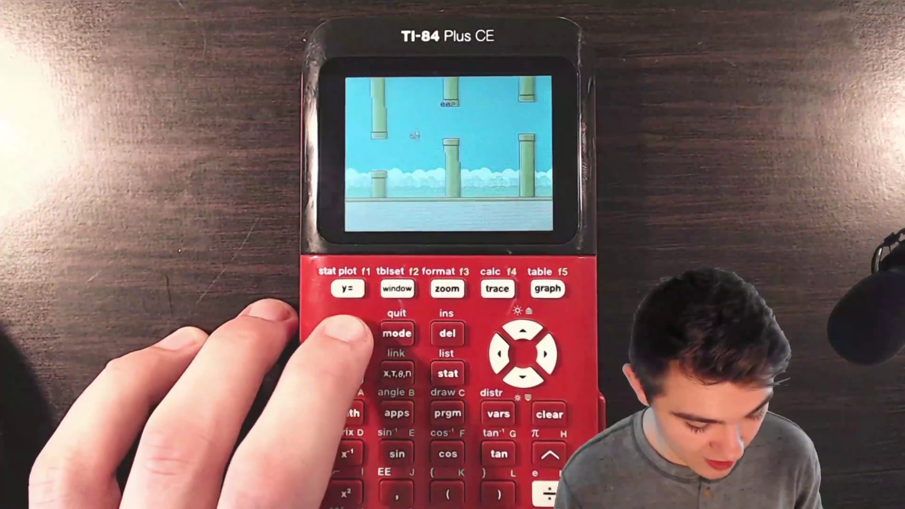